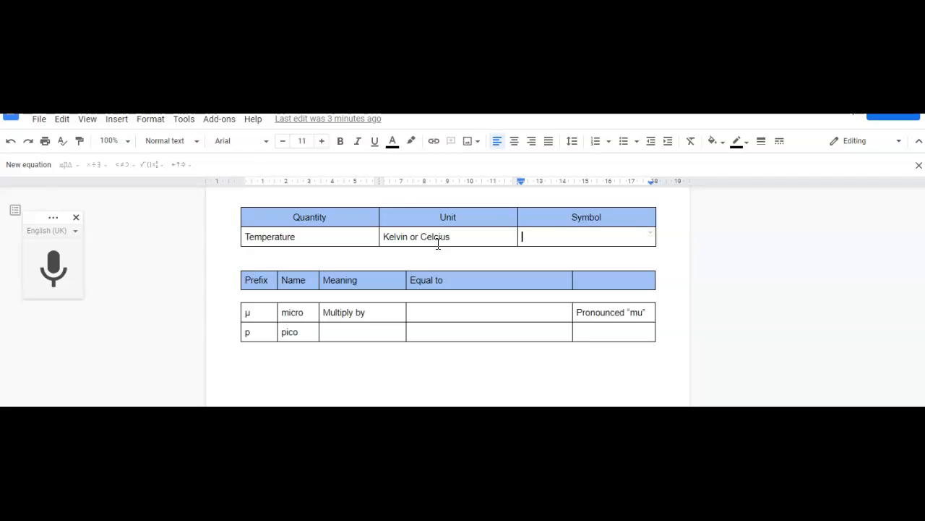
# Insert an equation in the Temperature row's empty Symbol cell and enter "K or" in it
pyautogui.click(118, 123)
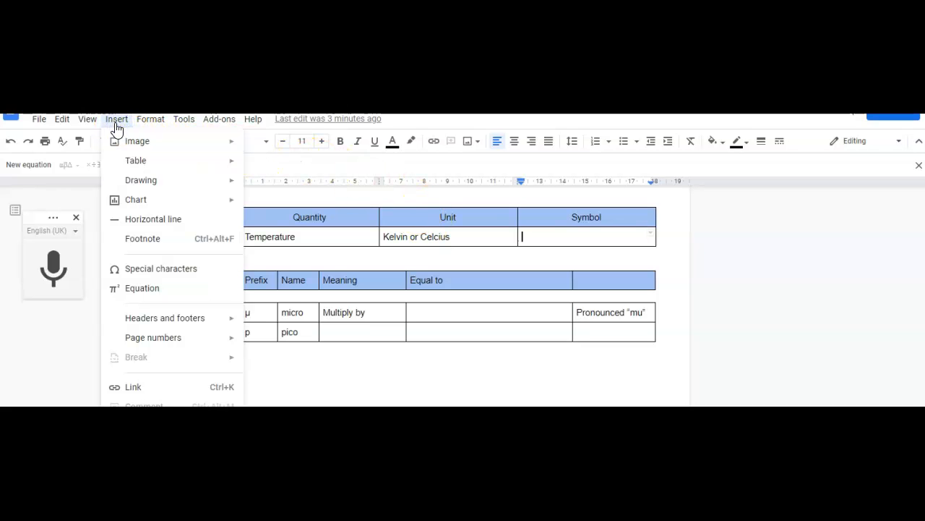
pyautogui.click(142, 291)
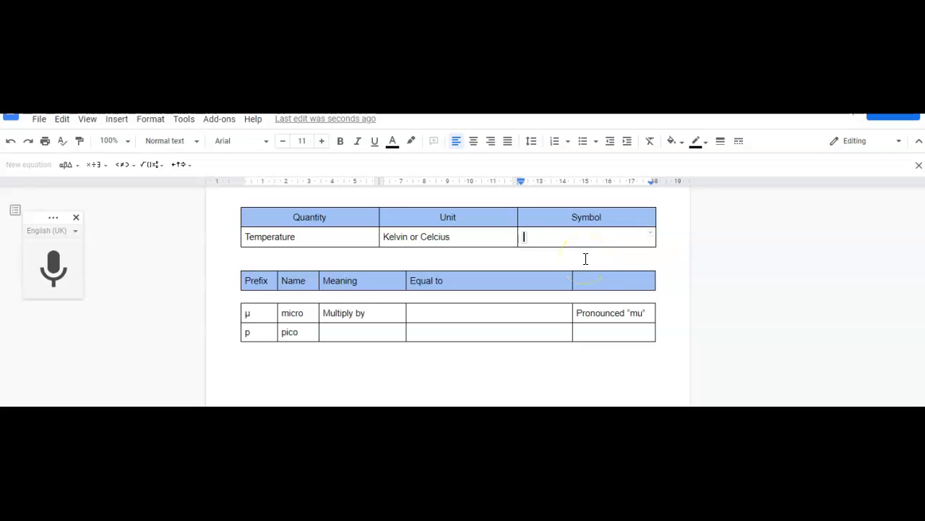
pyautogui.write('K or')
# Find the degree sign among the special characters by searching "degree", insert it after "K or", and add C
pyautogui.click(117, 120)
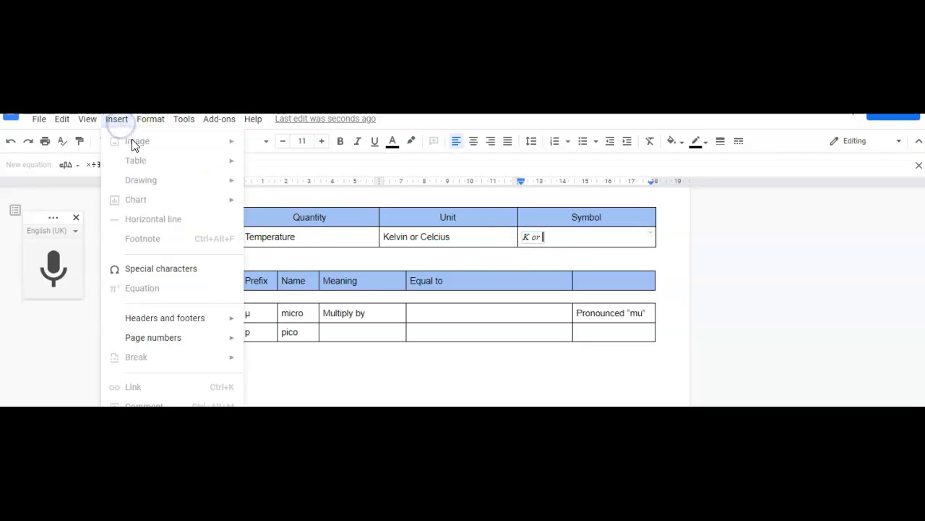
pyautogui.click(171, 276)
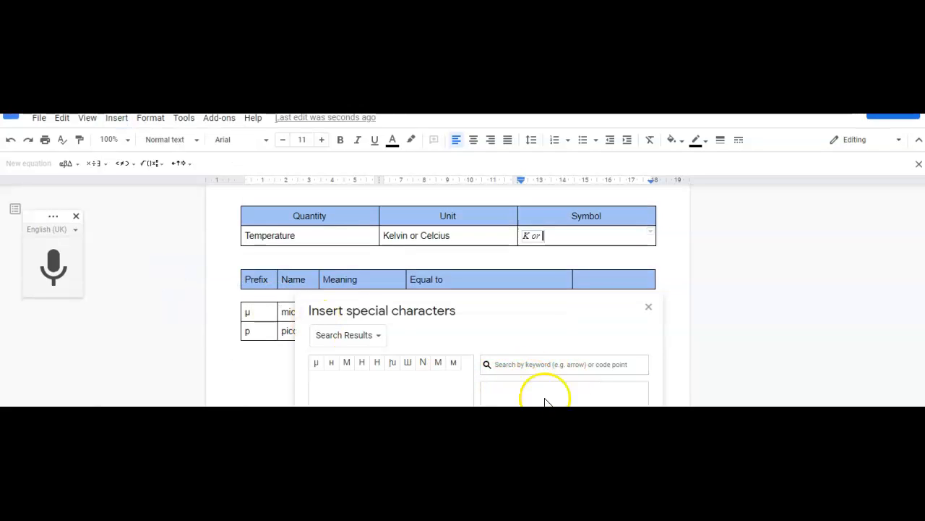
pyautogui.moveTo(532, 322); pyautogui.dragTo(513, 213)
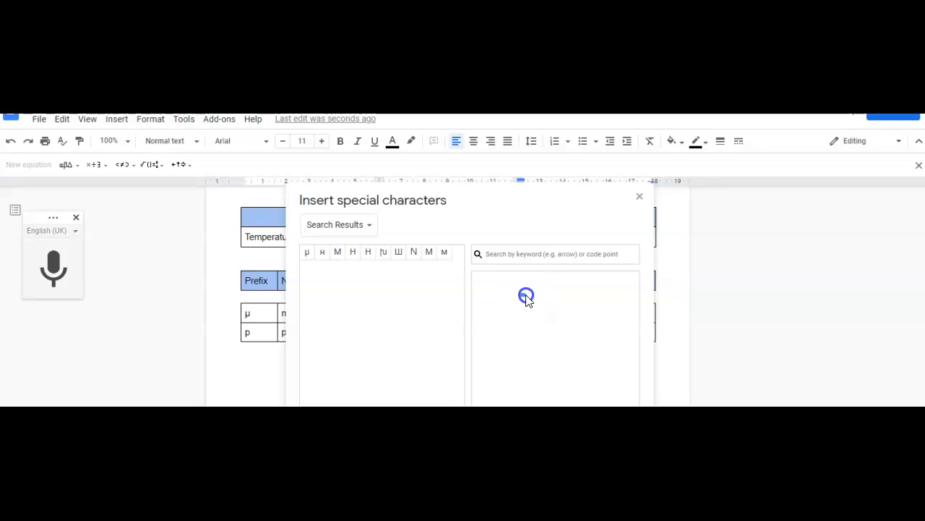
pyautogui.moveTo(513, 304); pyautogui.dragTo(514, 298)
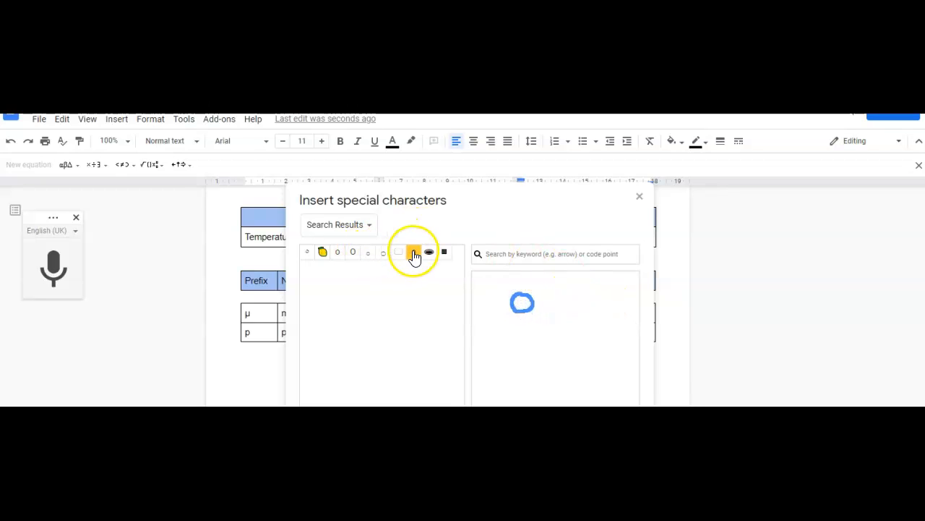
pyautogui.click(516, 254)
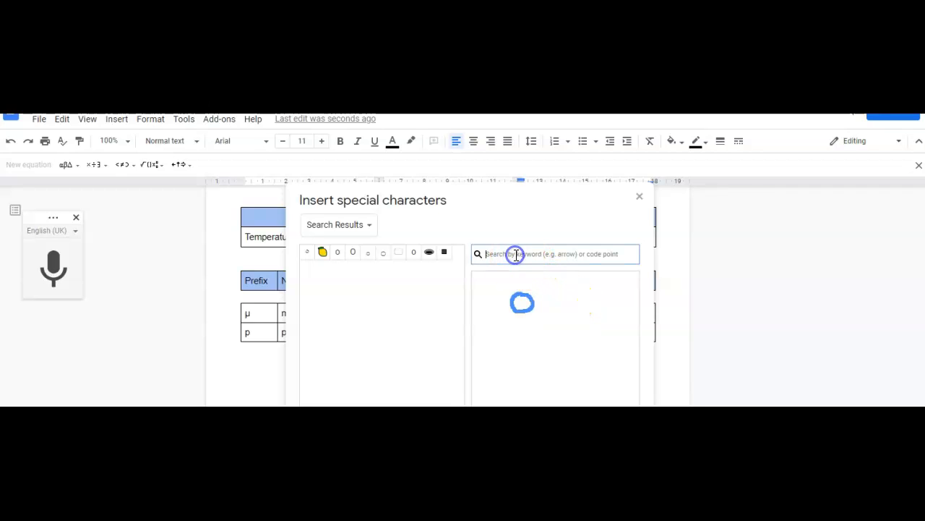
pyautogui.write('degree')
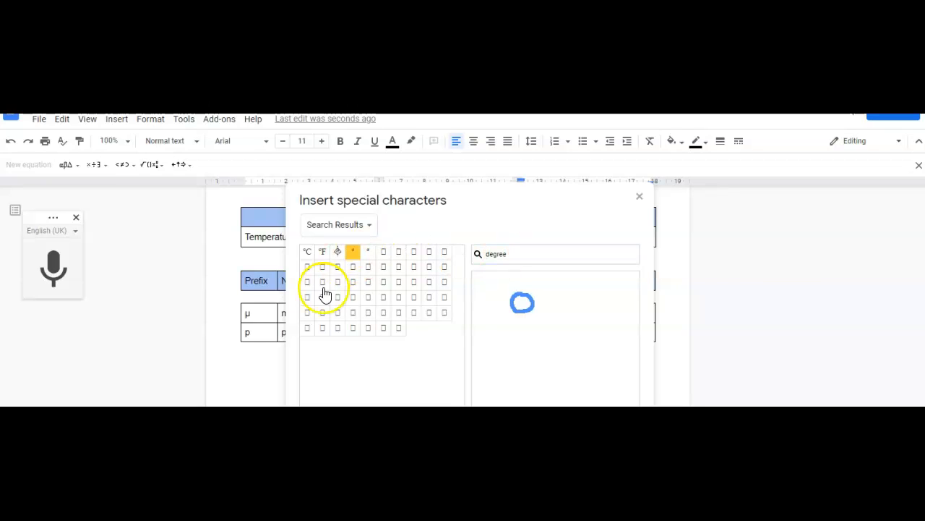
pyautogui.click(357, 259)
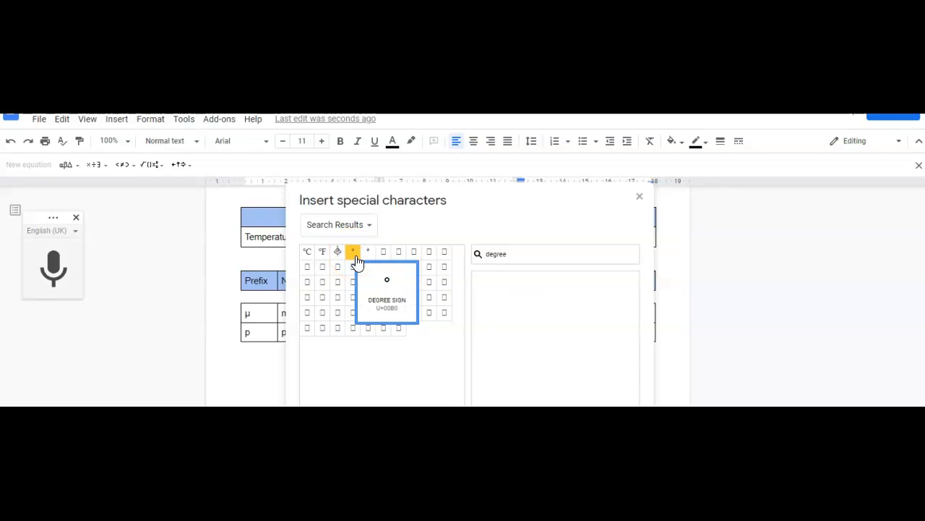
pyautogui.click(640, 199)
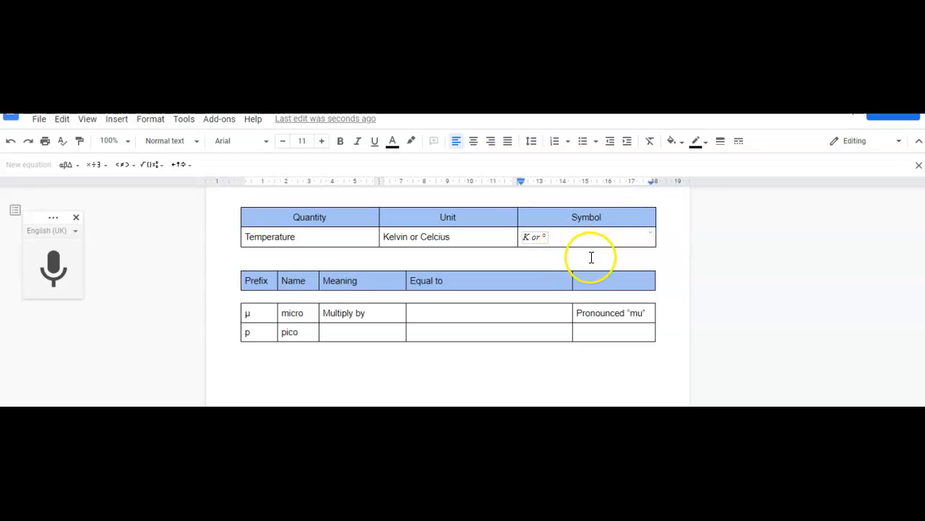
pyautogui.write('C')
# Insert an equation reading 10 to the power -6 after "Multiply by" in the micro row's Meaning cell
pyautogui.click(383, 314)
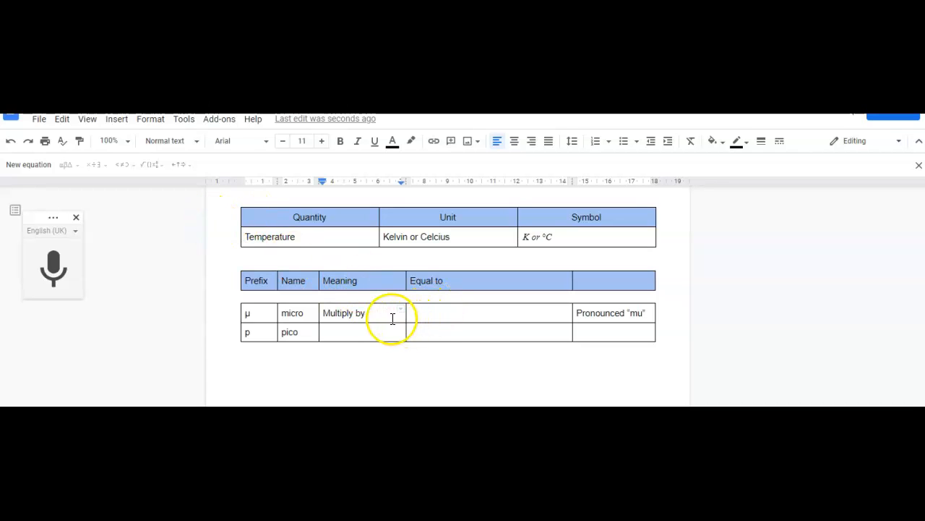
pyautogui.click(119, 121)
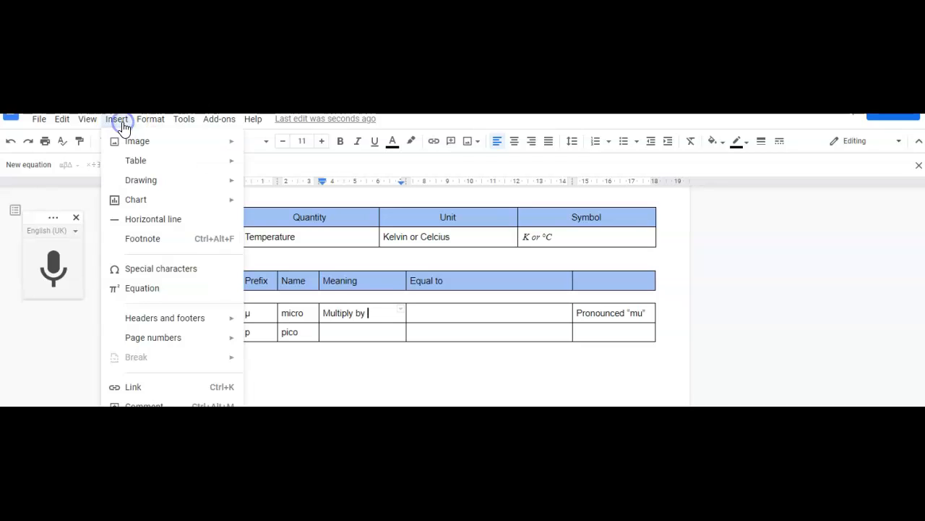
pyautogui.click(147, 293)
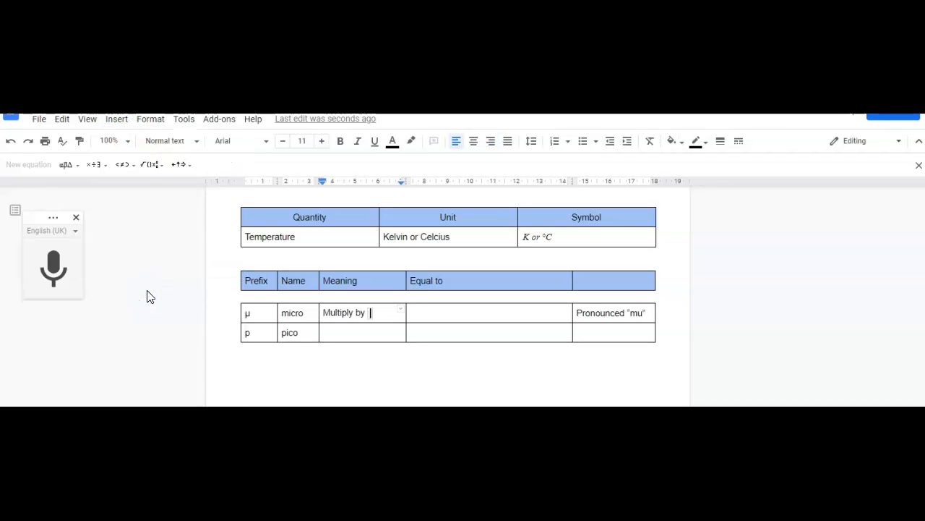
pyautogui.write('10')
pyautogui.hotkey('shift', '6')
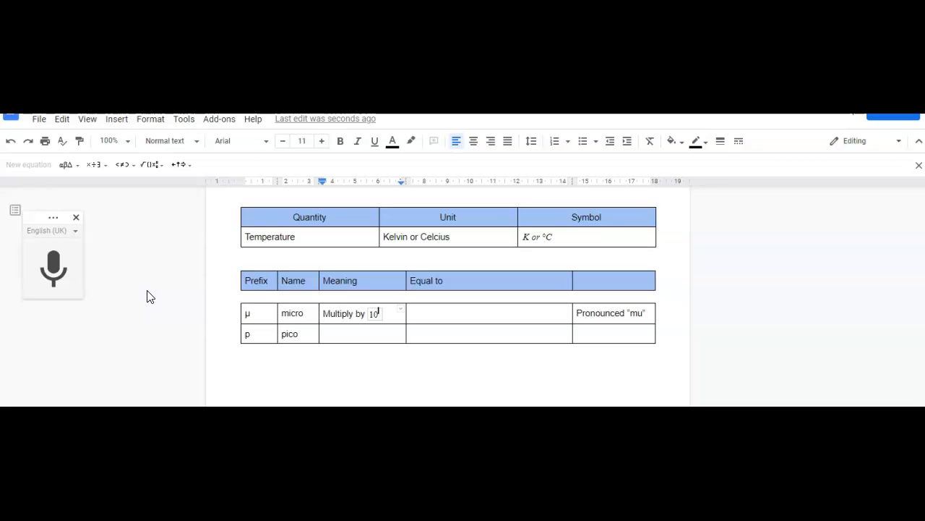
pyautogui.write('-6')
# Insert an equation in the micro row's Equal to cell with the fraction 1/10^6 followed by an equals sign
pyautogui.click(426, 314)
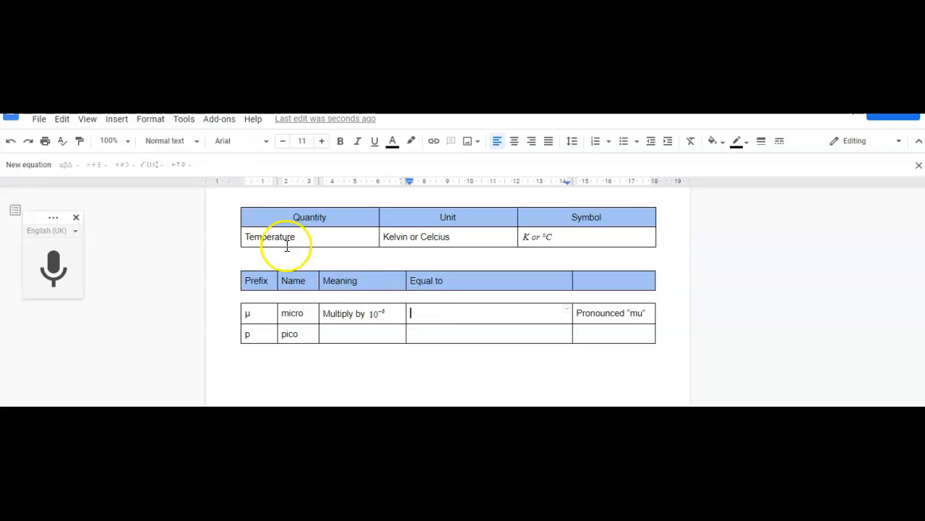
pyautogui.click(120, 122)
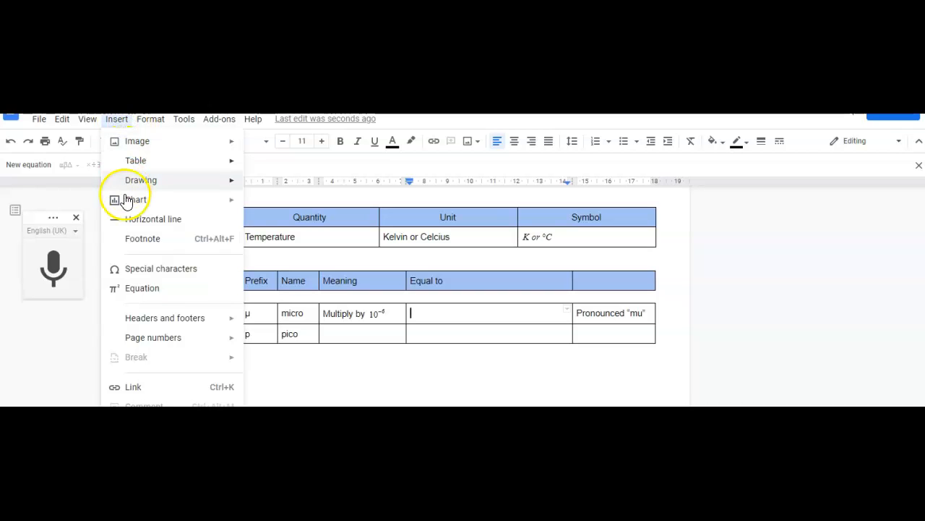
pyautogui.click(148, 289)
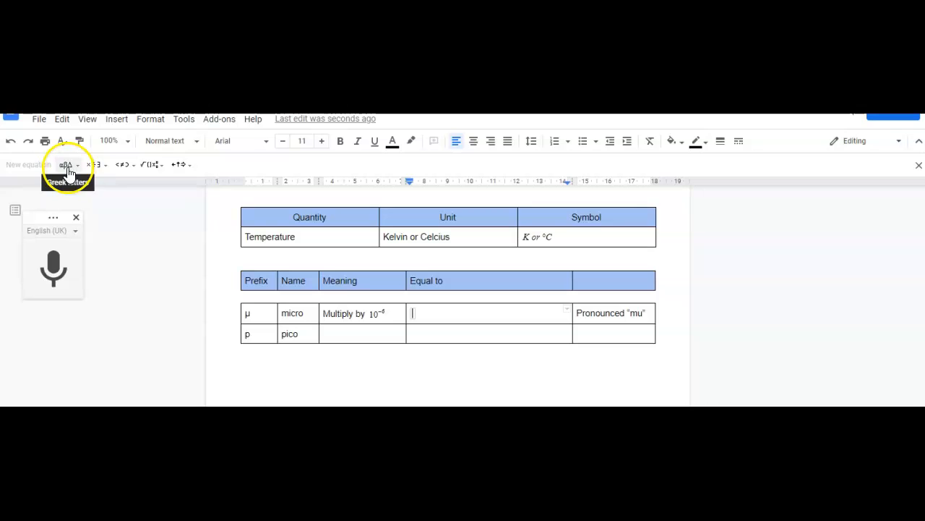
pyautogui.click(150, 166)
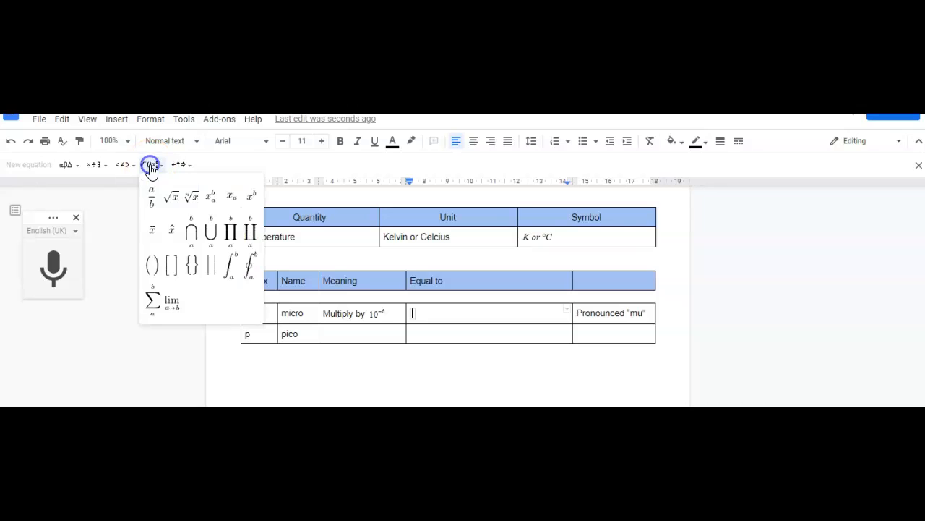
pyautogui.click(152, 206)
pyautogui.click(236, 219)
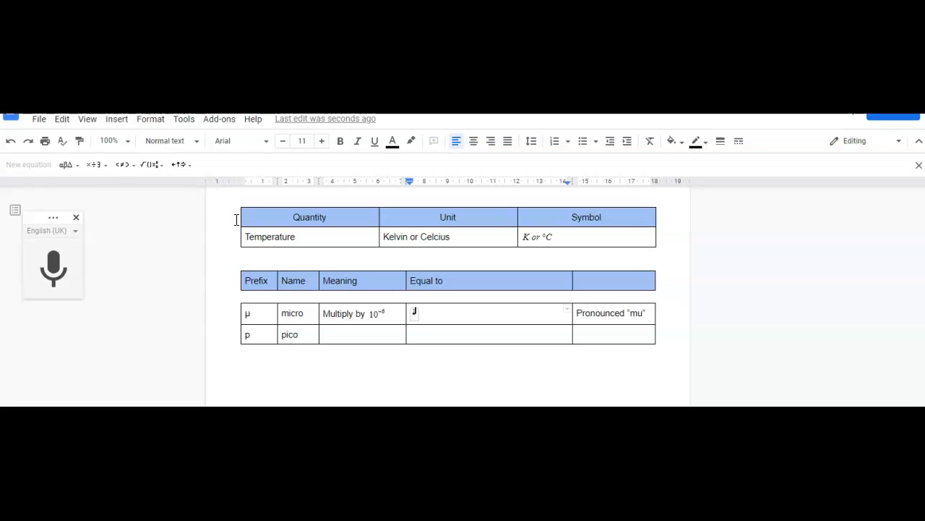
pyautogui.write('10')
pyautogui.write('^')
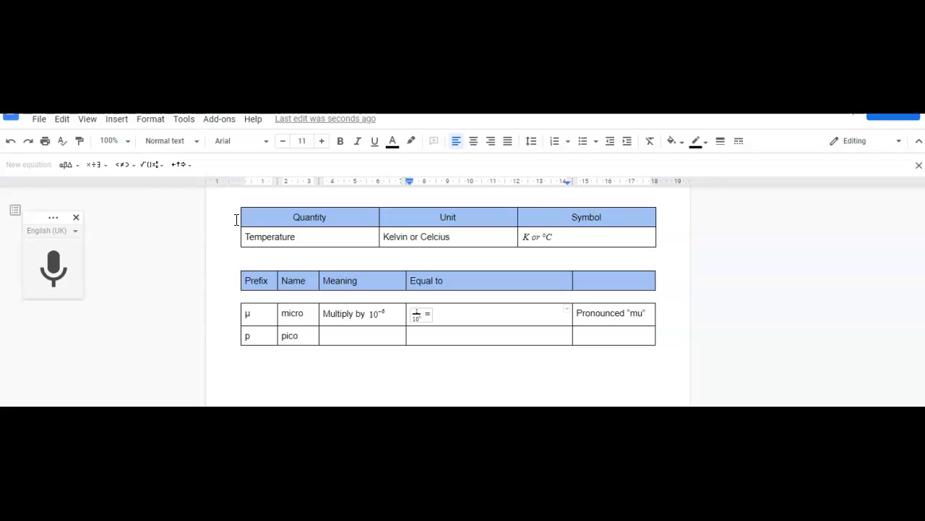
# Continue the micro row's Equal to cell with the fraction 1/1000, an equals sign and the decimal 0.000 001
pyautogui.click(148, 167)
pyautogui.click(154, 201)
pyautogui.write('1/1000')
pyautogui.press('Right')
pyautogui.write('=')
pyautogui.press('Right')
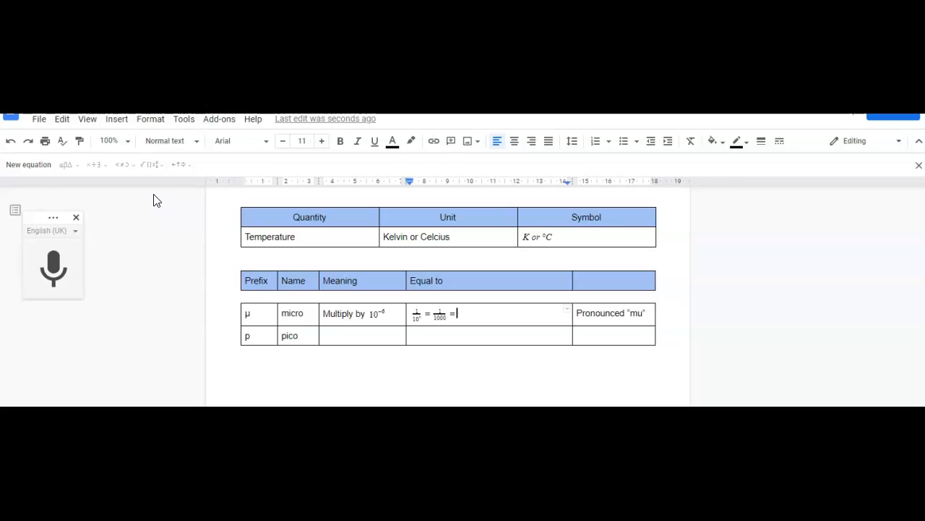
pyautogui.write('0.')
pyautogui.write('000 001')
pyautogui.click(430, 335)
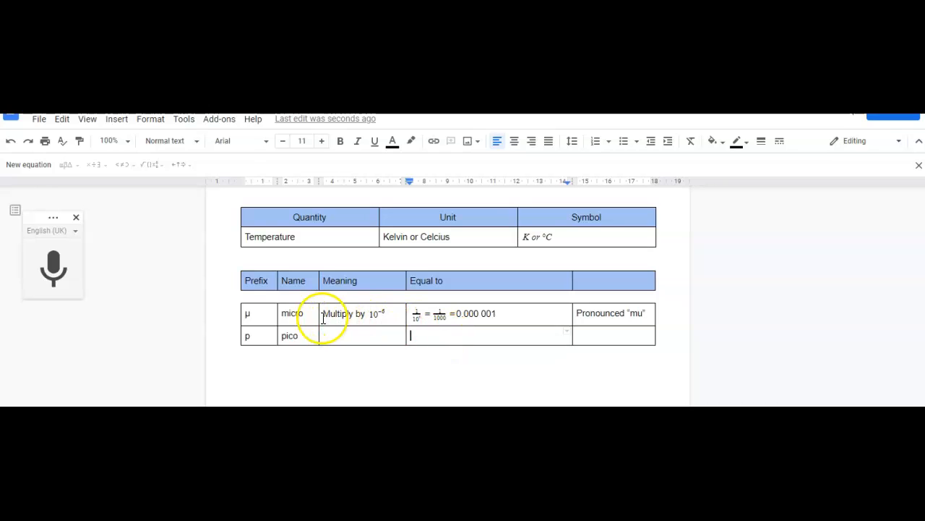
# Copy the micro row's whole "Multiply by" entry into the pico row's Meaning cell
pyautogui.moveTo(324, 313); pyautogui.dragTo(386, 316)
pyautogui.rightClick(385, 316)
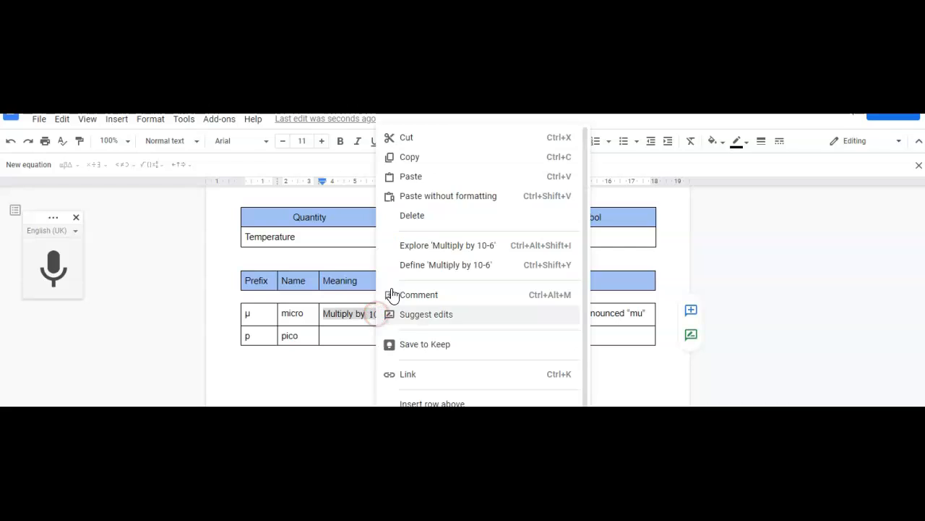
pyautogui.click(425, 165)
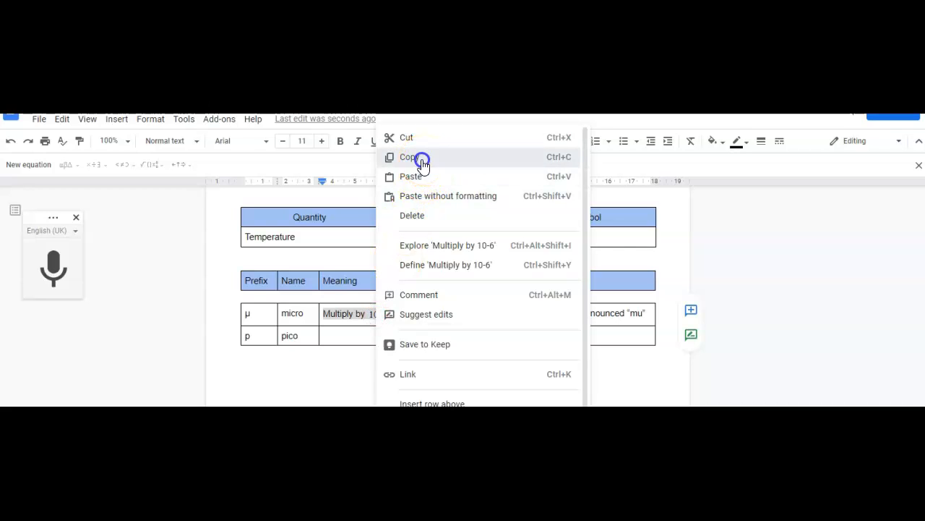
pyautogui.click(344, 337)
pyautogui.rightClick(344, 336)
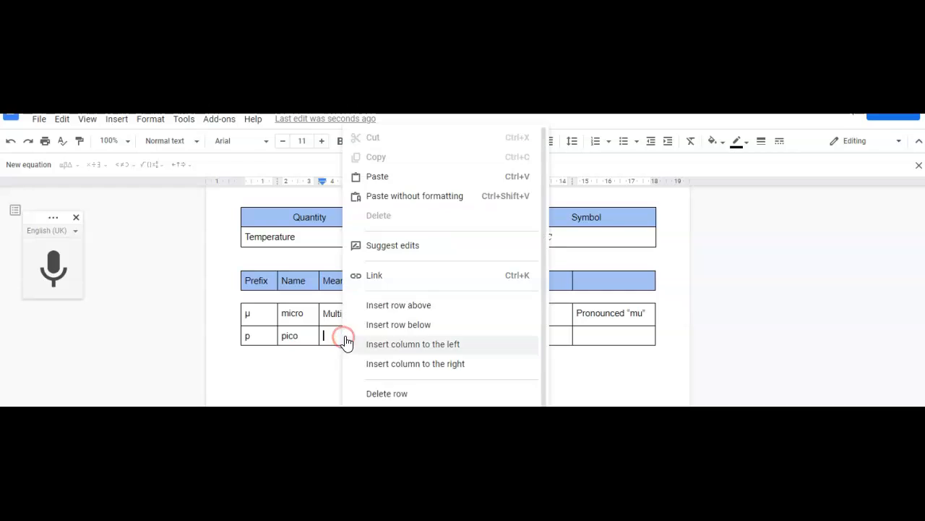
pyautogui.click(398, 182)
# Change the power of ten in the pico row's Meaning cell to 10 to the power -12
pyautogui.click(389, 334)
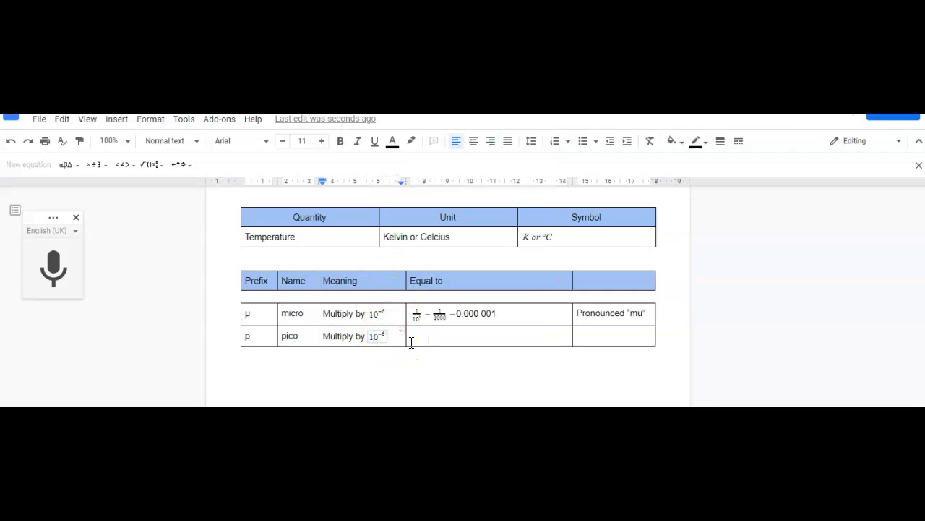
pyautogui.press('BackSpace')
pyautogui.press('BackSpace')
pyautogui.press('BackSpace')
pyautogui.press('BackSpace')
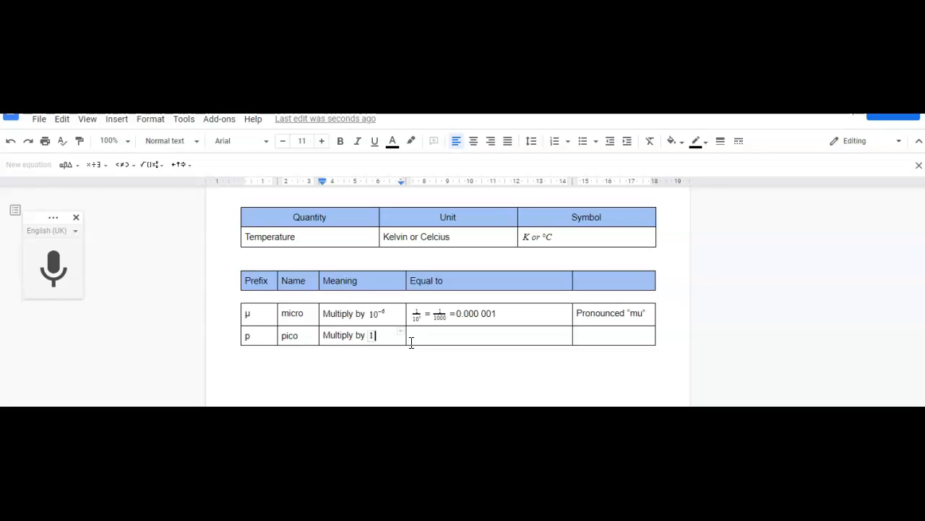
pyautogui.write('0^')
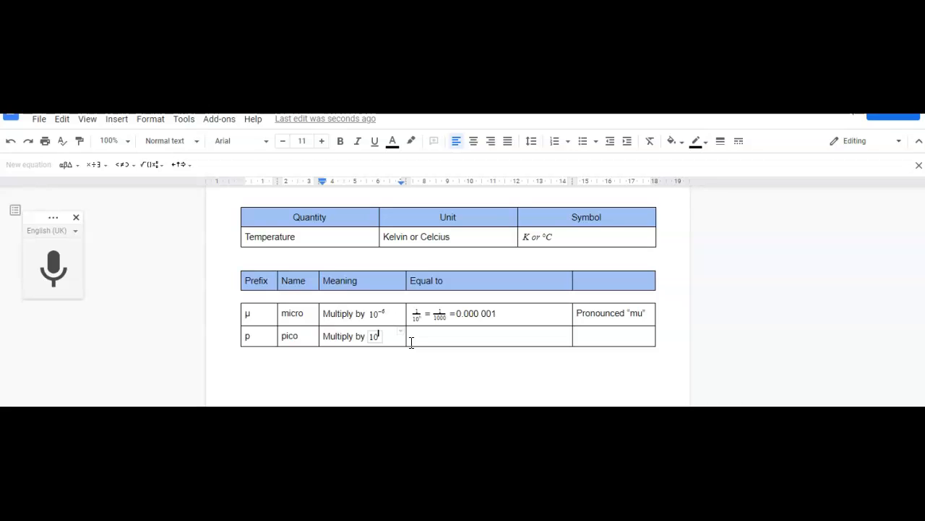
pyautogui.write('-12')
# Copy the micro row's Equal to contents into the pico row's Equal to cell and remove the extra blank line
pyautogui.click(421, 341)
pyautogui.click(413, 311)
pyautogui.moveTo(413, 311); pyautogui.dragTo(500, 314)
pyautogui.rightClick(499, 314)
pyautogui.click(551, 155)
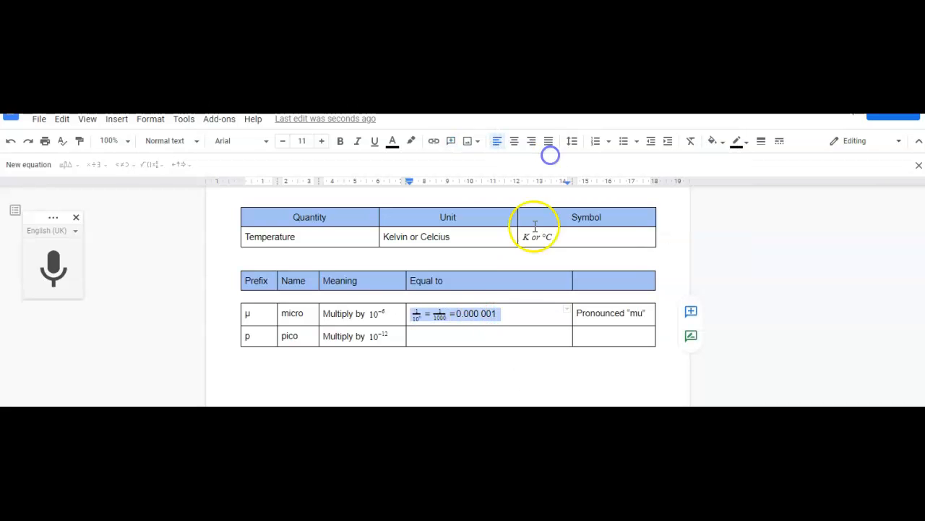
pyautogui.rightClick(434, 337)
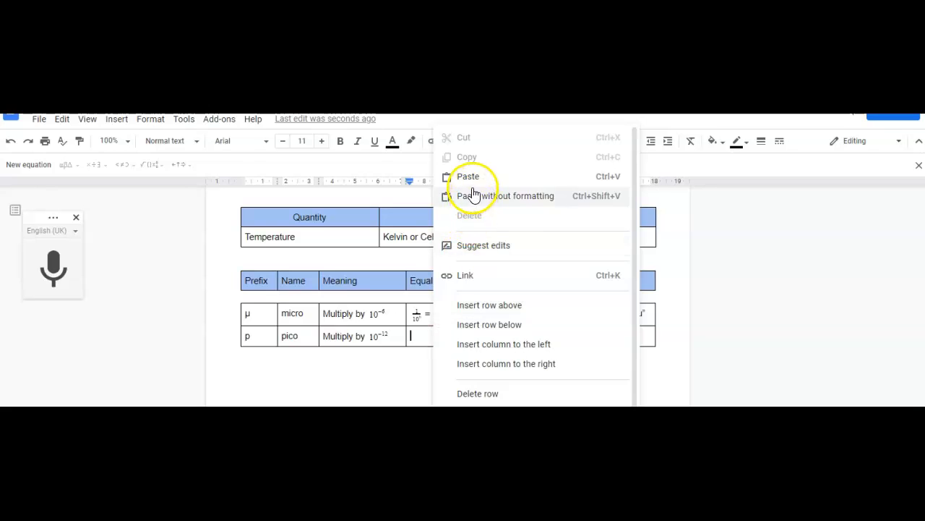
pyautogui.click(474, 194)
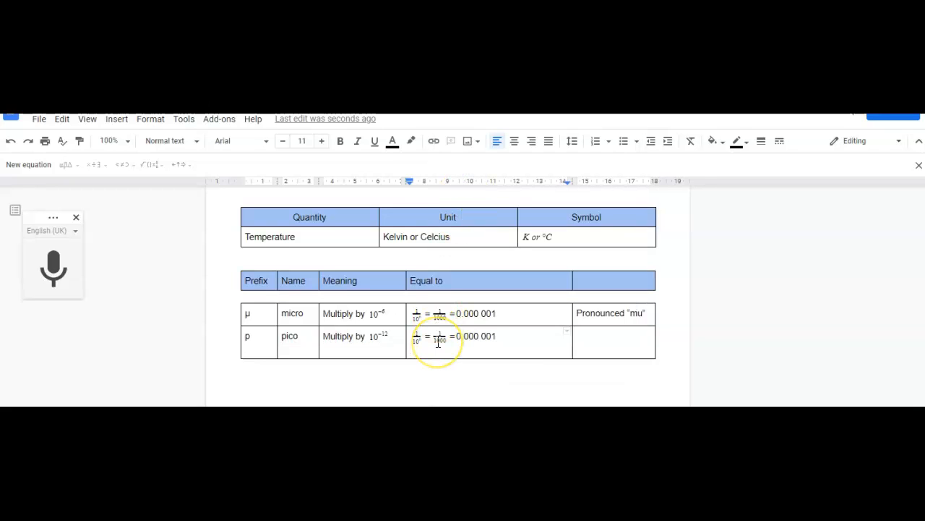
pyautogui.press('BackSpace')
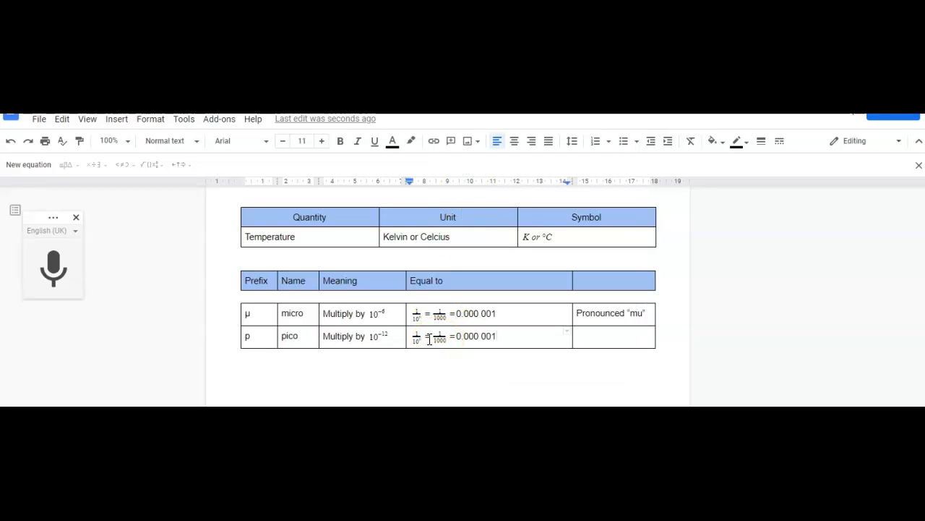
pyautogui.click(419, 337)
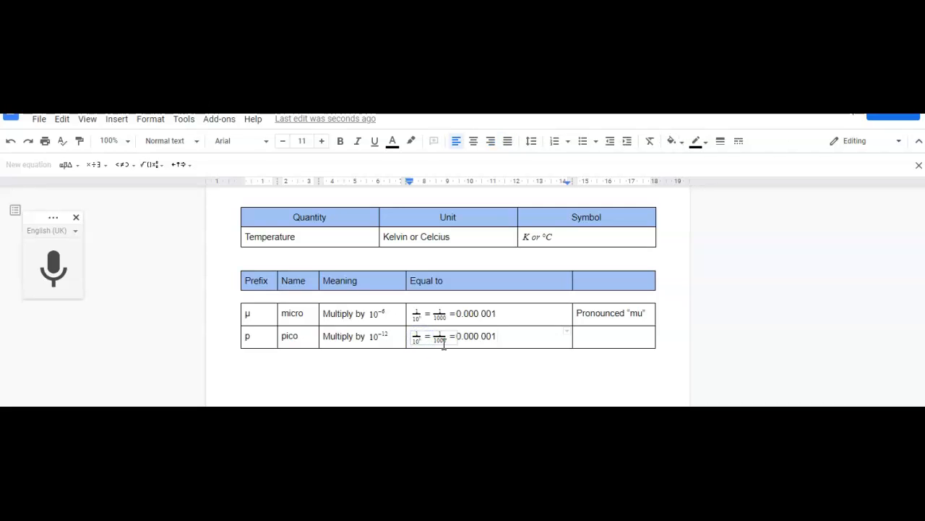
pyautogui.press('BackSpace')
pyautogui.write('1')
pyautogui.click(448, 340)
pyautogui.write('0 000 000 000')
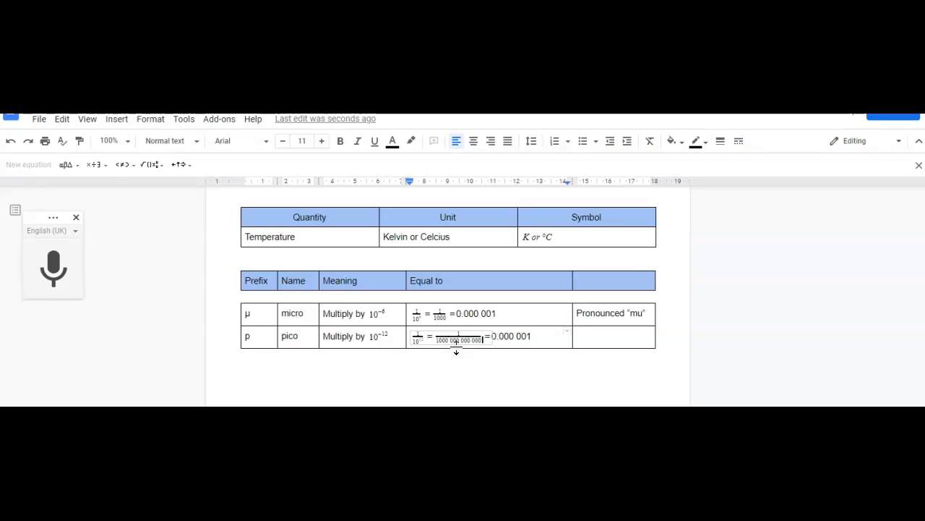
# Extend the decimal in the pico row's Equal to cell to 0.000 000 000 001
pyautogui.click(501, 337)
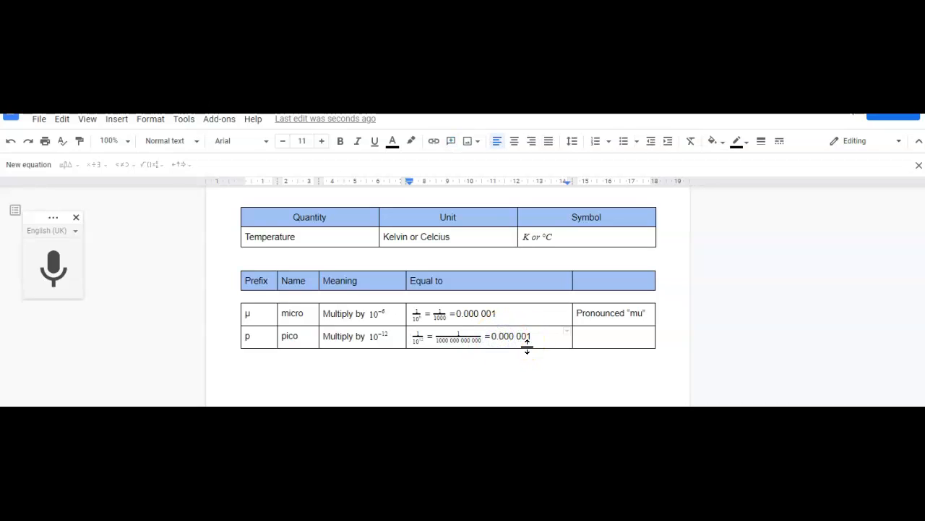
pyautogui.write('000 000 000 00')
pyautogui.click(584, 339)
pyautogui.click(491, 361)
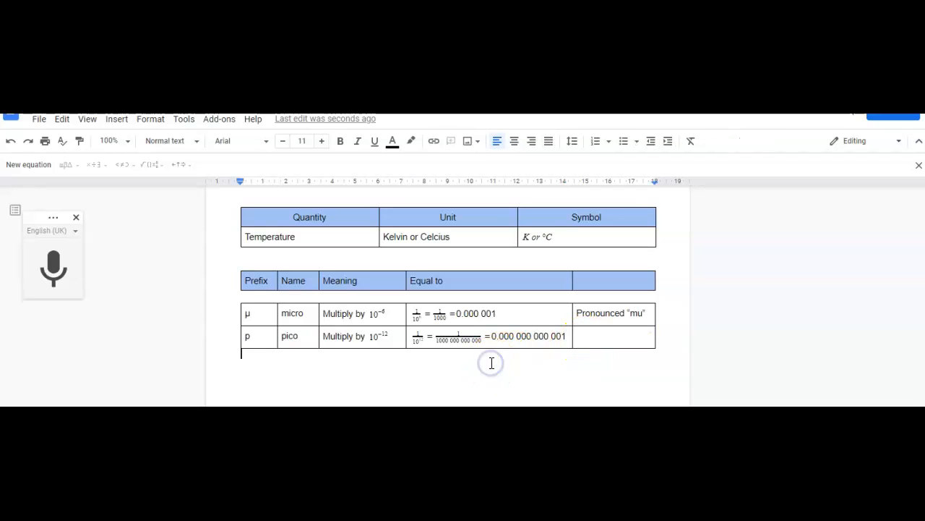